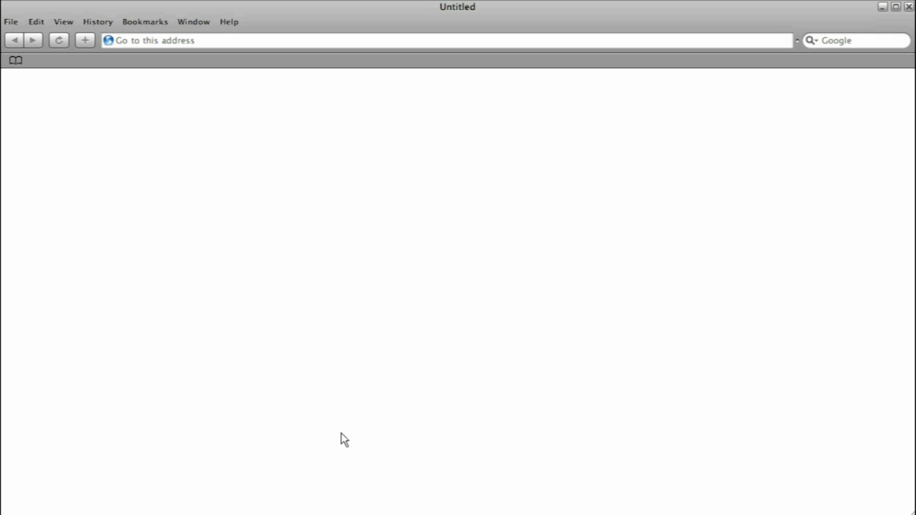
- Navigate to partners.kingdomfaith.com to reach the partner login page
{"action": "left_click", "coordinate": [185, 42]}
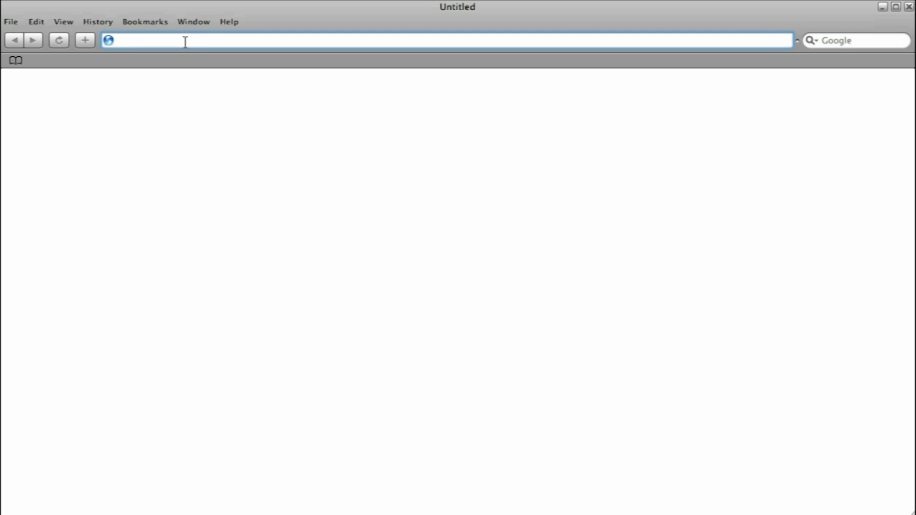
{"action": "type", "text": "http://partners.k"}
{"action": "type", "text": "ingdomfaith.com/Login.aspx"}
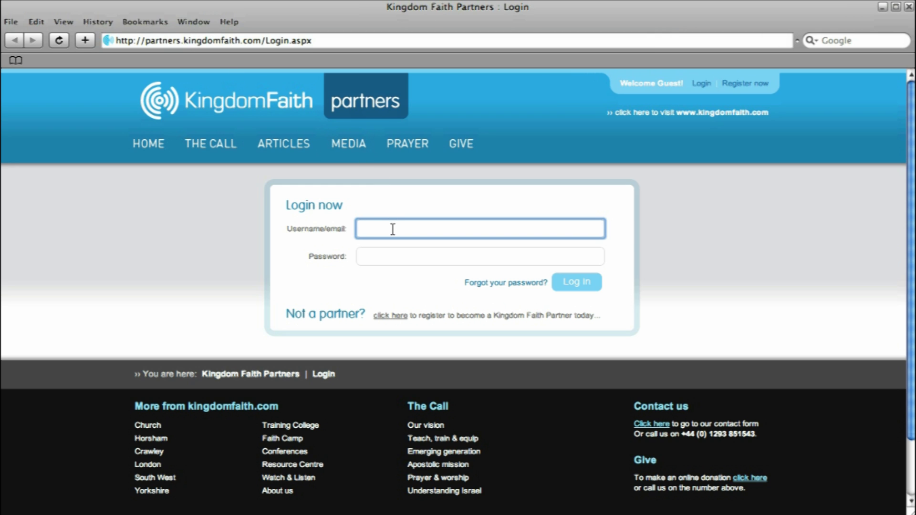
- Follow the 'register to become a Kingdom Faith Partner' link to the Register page
{"action": "left_click", "coordinate": [378, 258]}
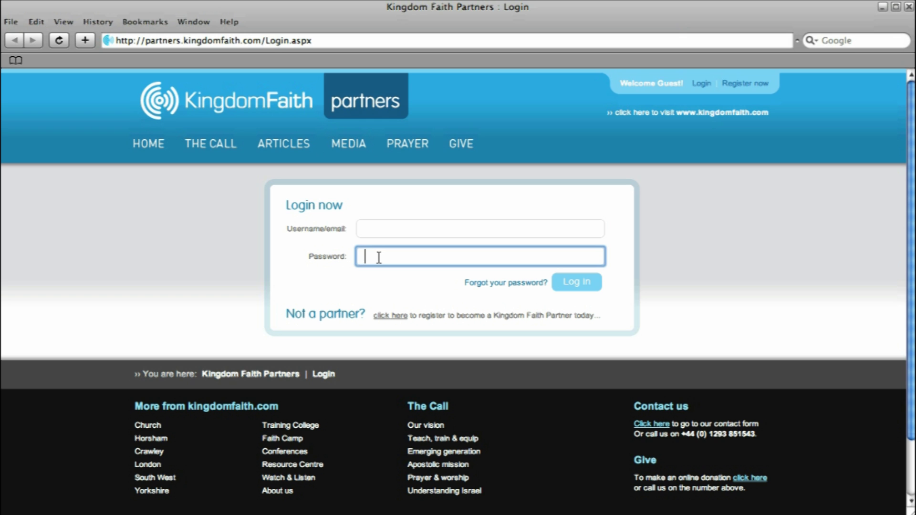
{"action": "left_click", "coordinate": [476, 316]}
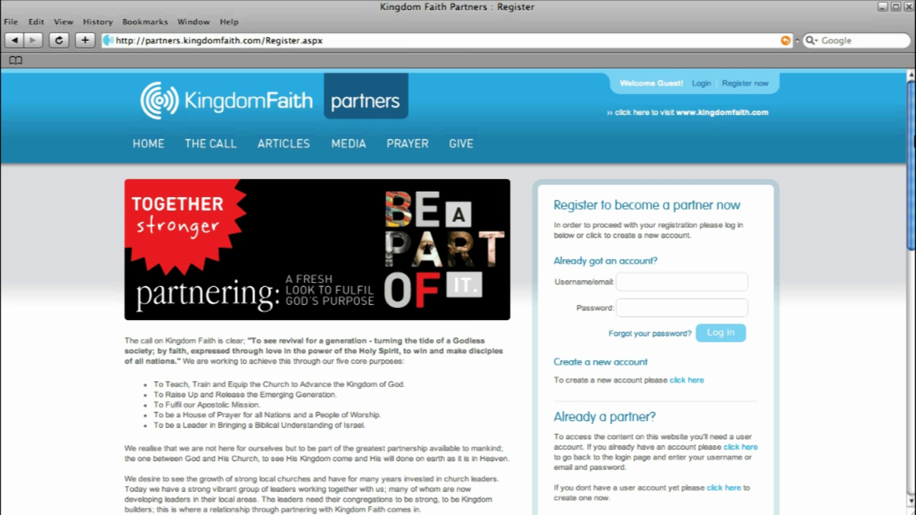
{"action": "left_click_drag", "start_coordinate": [914, 139], "coordinate": [915, 168]}
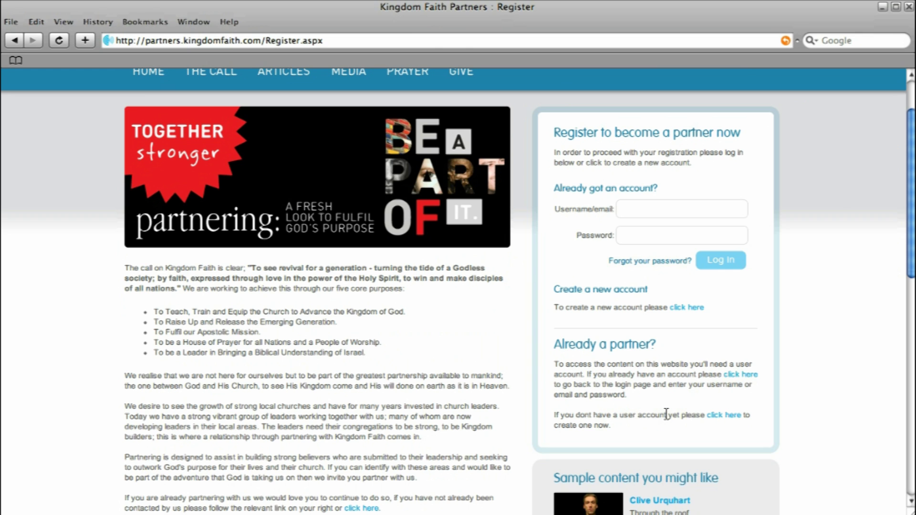
- Choose the 'Already a partner?' route to the existing-partner sign-up page
{"action": "left_click", "coordinate": [720, 418]}
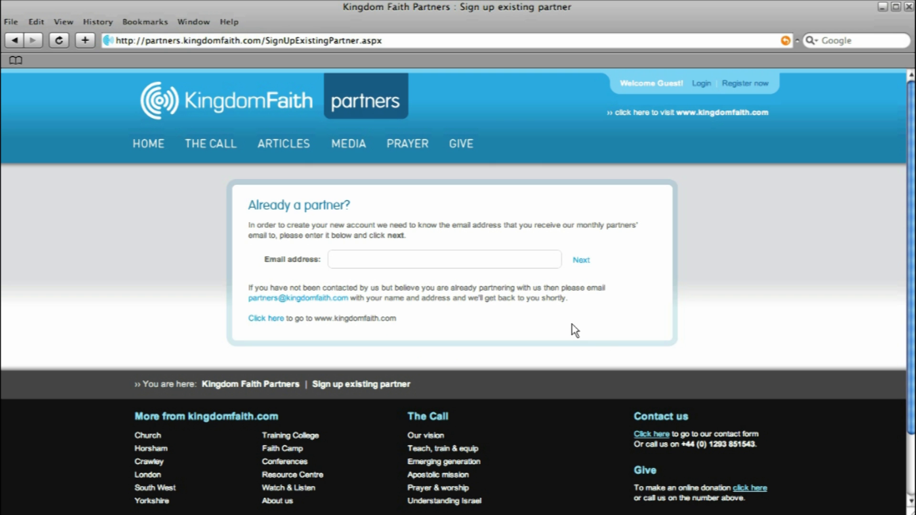
- Submit the partner mailing email address and continue to the new-account form
{"action": "left_click", "coordinate": [445, 258]}
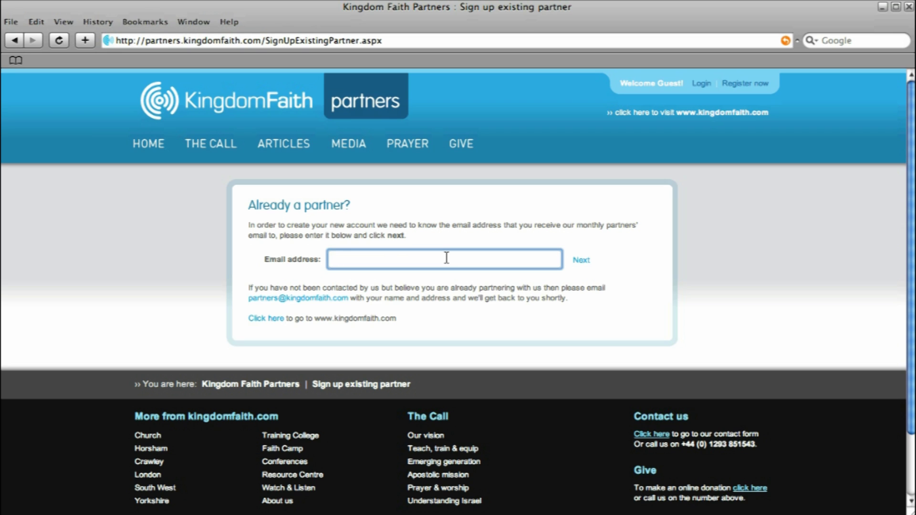
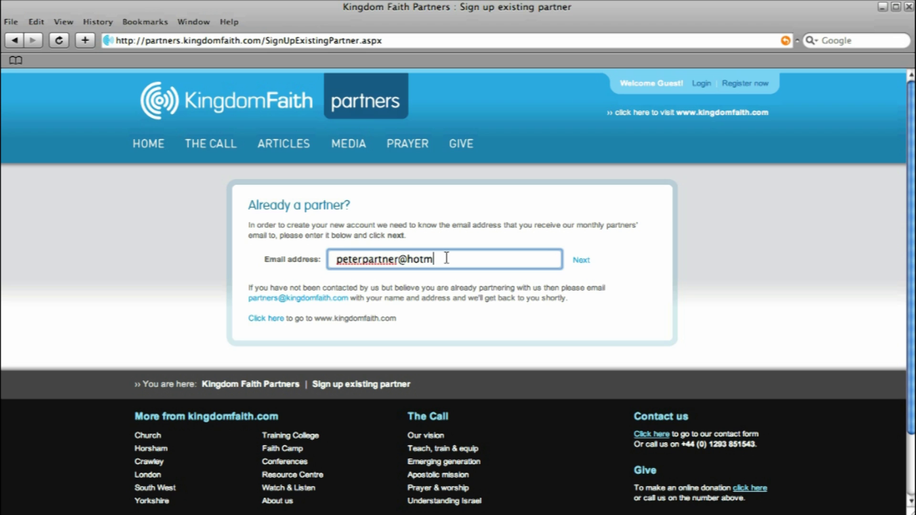
{"action": "left_click", "coordinate": [581, 262]}
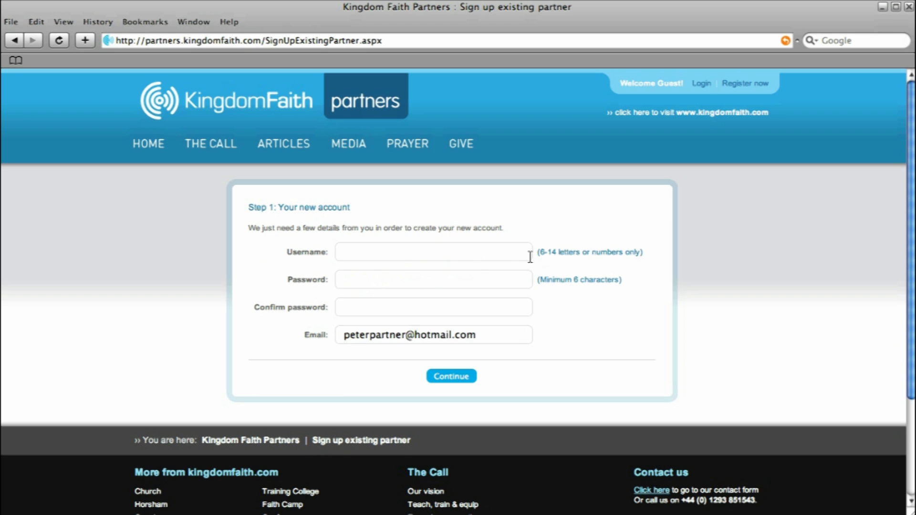
- Enter a username with matching password and confirmation, then continue to About you
{"action": "left_click", "coordinate": [412, 251]}
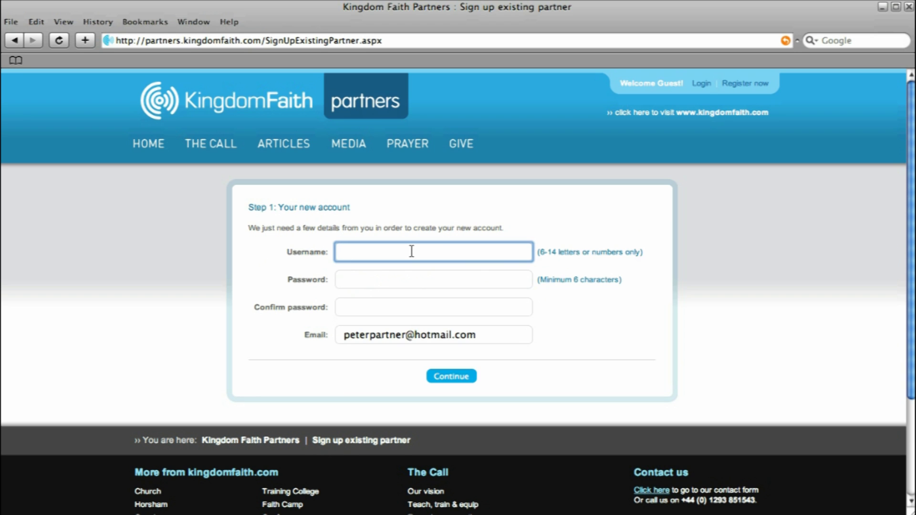
{"action": "type", "text": "terpartner"}
{"action": "left_click", "coordinate": [478, 280]}
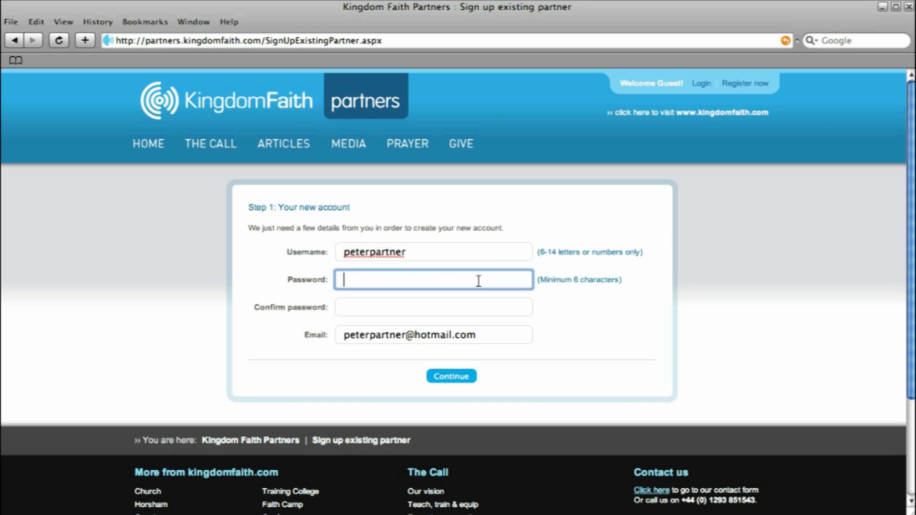
{"action": "type", "text": "****"}
{"action": "left_click", "coordinate": [492, 309]}
{"action": "type", "text": "******"}
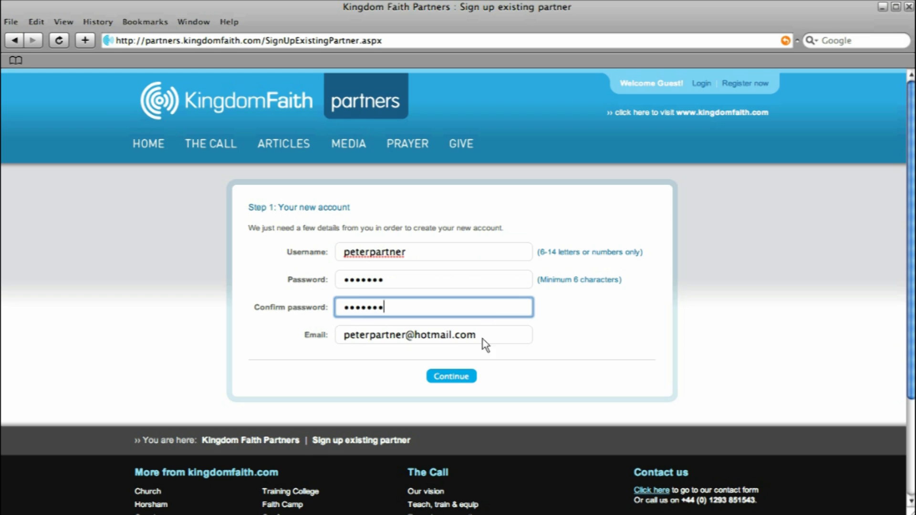
{"action": "left_click", "coordinate": [466, 380]}
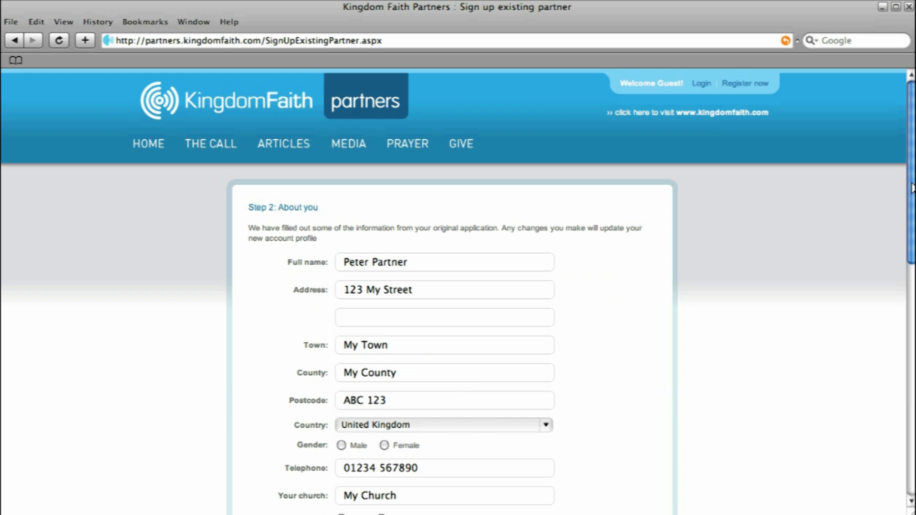
{"action": "left_click_drag", "start_coordinate": [913, 185], "coordinate": [913, 243]}
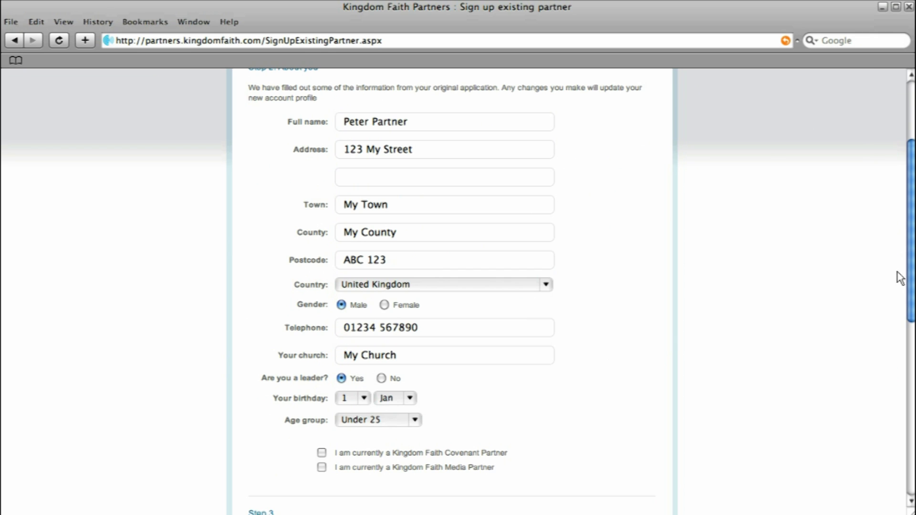
{"action": "left_click_drag", "start_coordinate": [911, 269], "coordinate": [910, 344]}
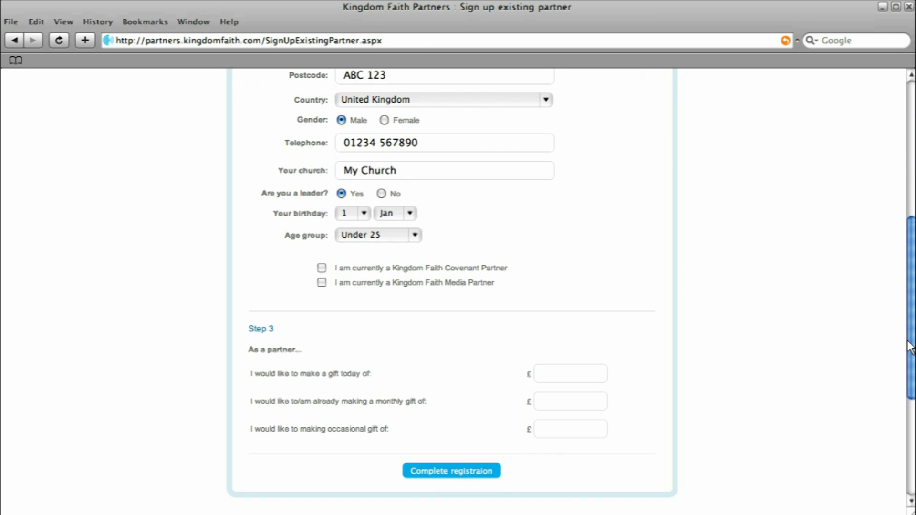
- Pledge £10 as today's gift and £15 as the monthly gift amount
{"action": "left_click", "coordinate": [595, 373]}
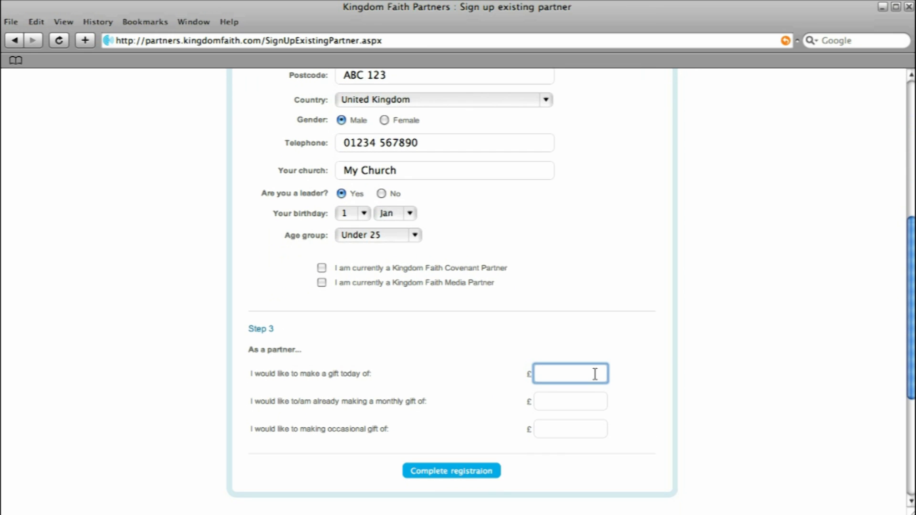
{"action": "type", "text": "10"}
{"action": "left_click", "coordinate": [593, 405]}
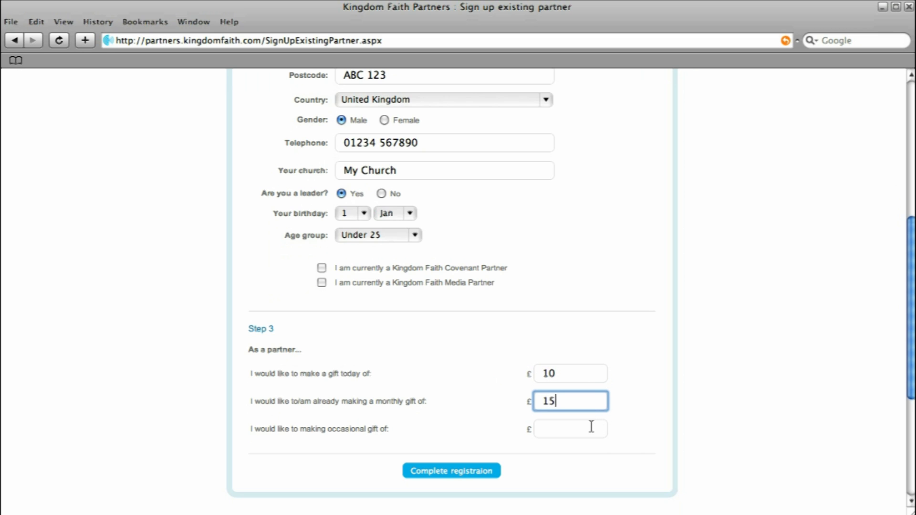
{"action": "left_click", "coordinate": [591, 428]}
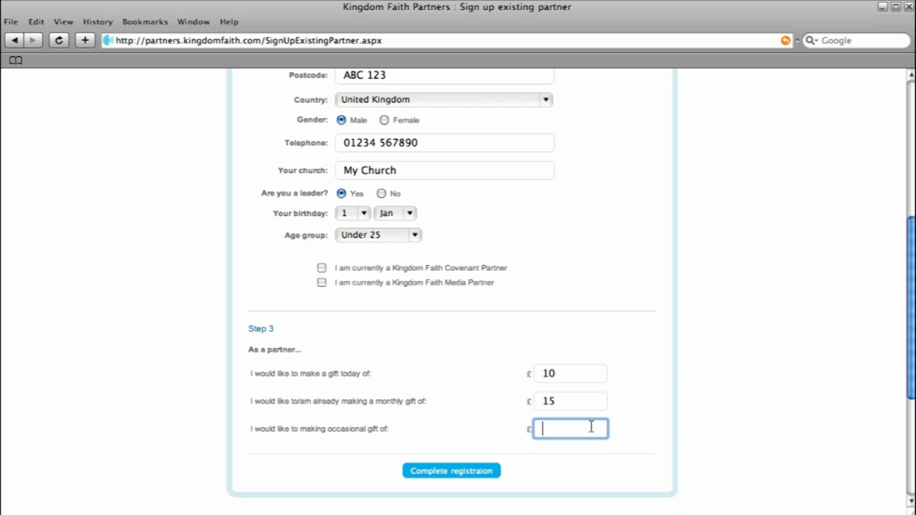
- Complete the partner registration and proceed from the Thank you page to the partners home
{"action": "left_click", "coordinate": [478, 471]}
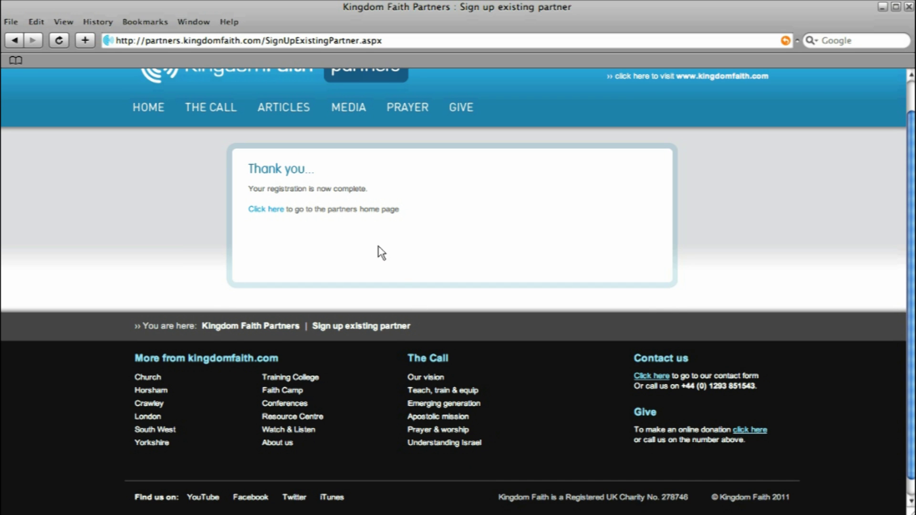
{"action": "left_click", "coordinate": [269, 215]}
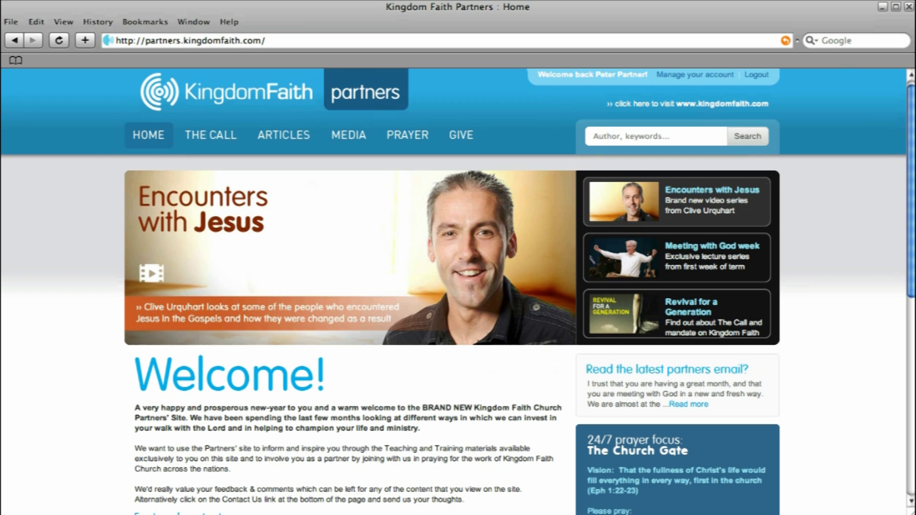
{"action": "scroll", "coordinate": [912, 249], "scroll_direction": "down", "scroll_amount": 5}
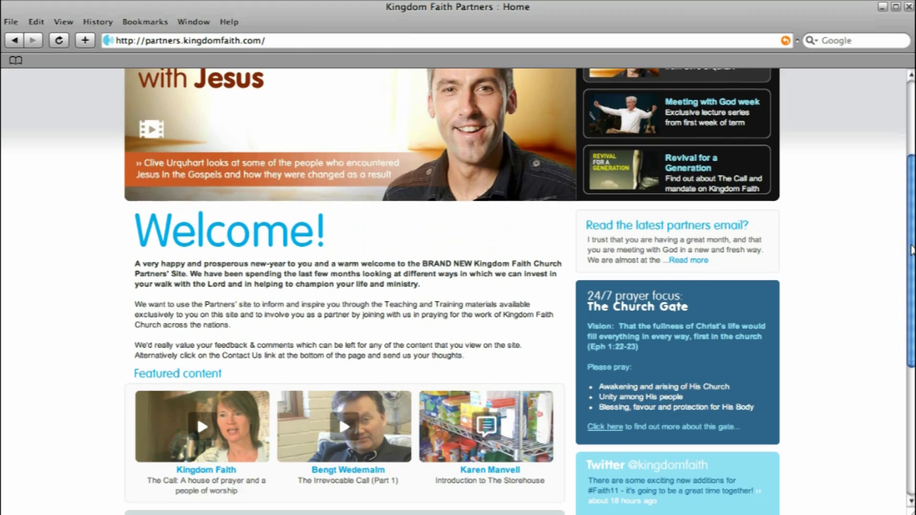
{"action": "mouse_move", "coordinate": [912, 249]}
{"action": "left_mouse_down"}
{"action": "mouse_move", "coordinate": [912, 320]}
{"action": "mouse_move", "coordinate": [909, 157]}
{"action": "left_mouse_up"}
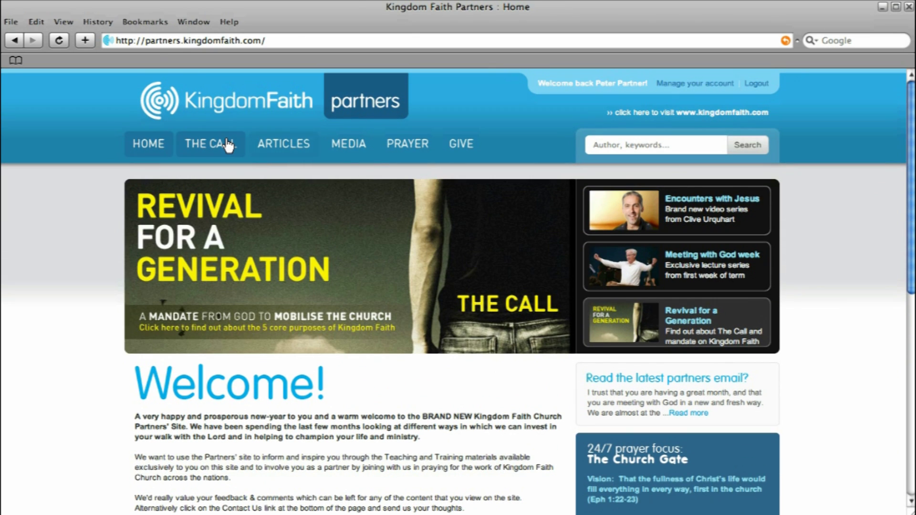
- Go to The Call page with its Revival for a Generation video series
{"action": "left_click", "coordinate": [228, 145]}
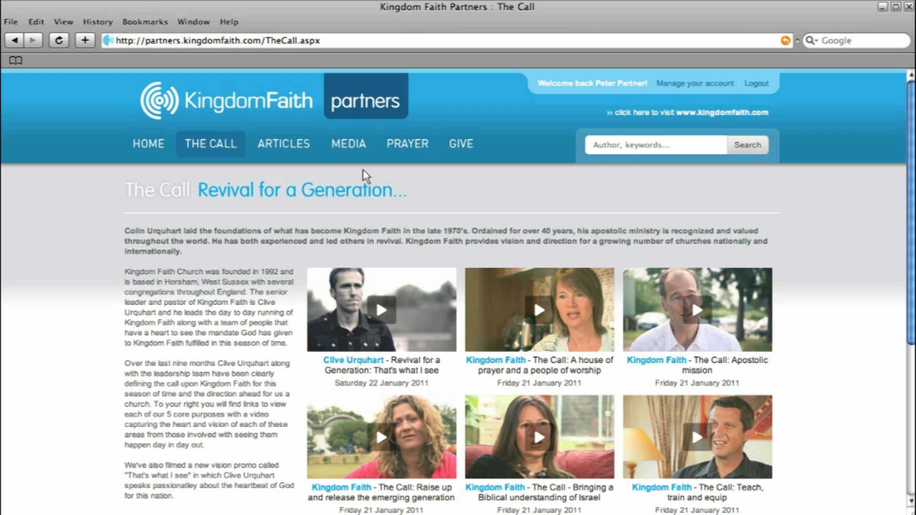
- Browse the 17-article Articles list, then move to the Video Audio media page
{"action": "left_click", "coordinate": [290, 147]}
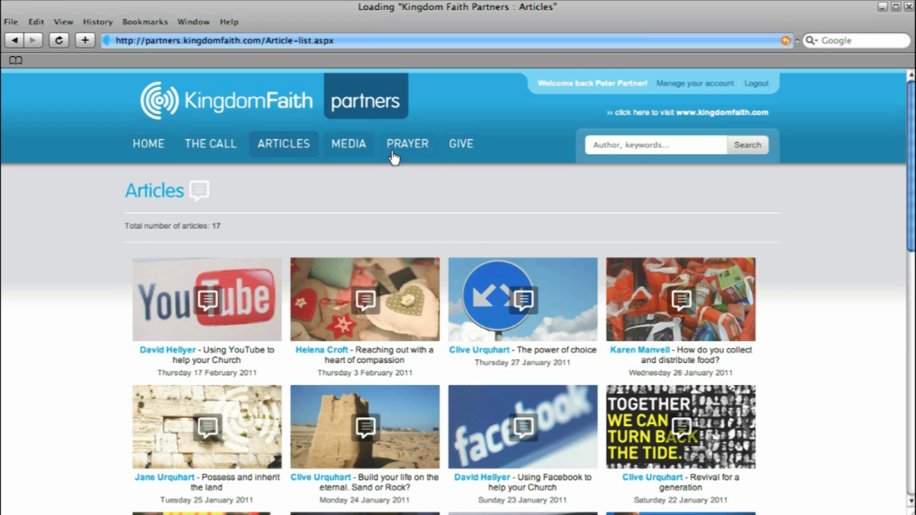
{"action": "left_click_drag", "start_coordinate": [913, 161], "coordinate": [911, 272]}
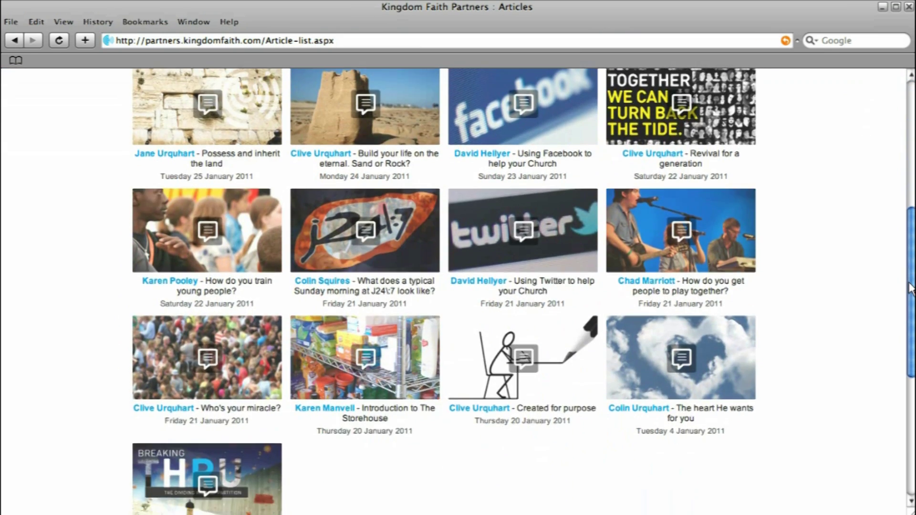
{"action": "left_click_drag", "start_coordinate": [911, 272], "coordinate": [911, 146]}
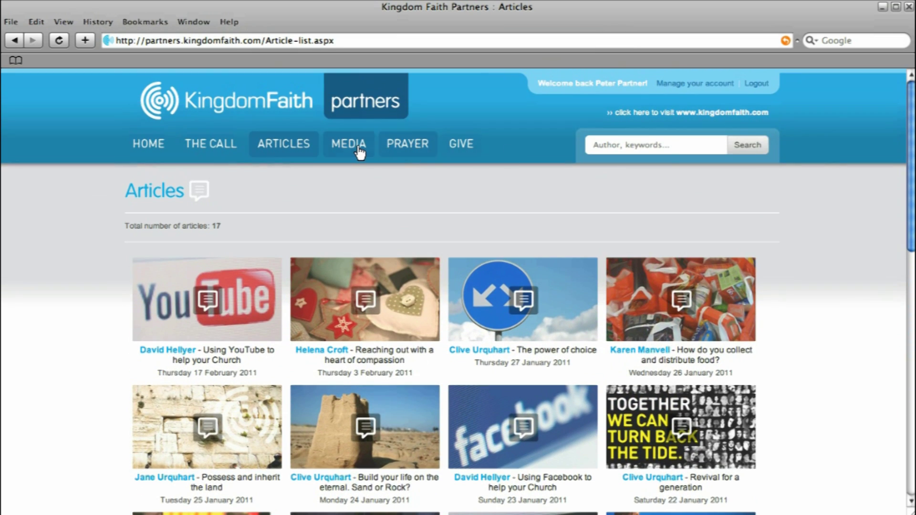
{"action": "left_click", "coordinate": [358, 152]}
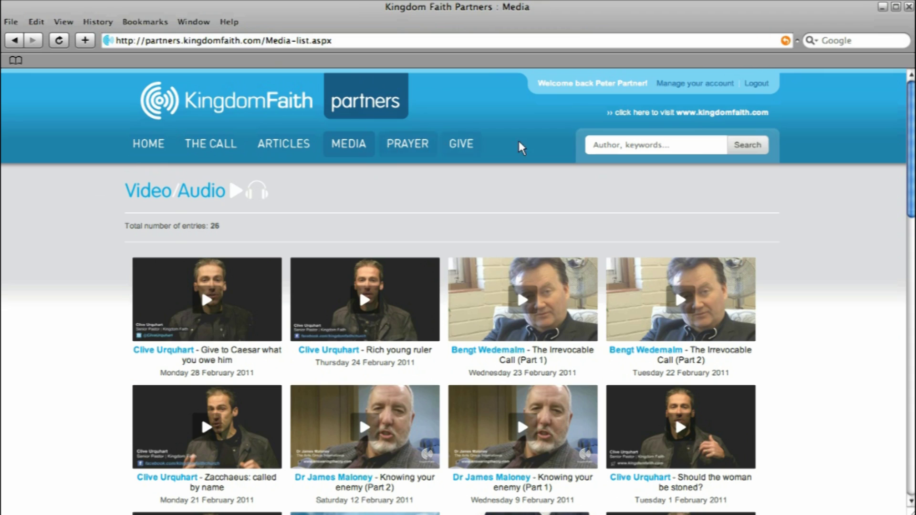
{"action": "mouse_move", "coordinate": [911, 127]}
{"action": "left_mouse_down"}
{"action": "mouse_move", "coordinate": [912, 288]}
{"action": "mouse_move", "coordinate": [912, 108]}
{"action": "left_mouse_up"}
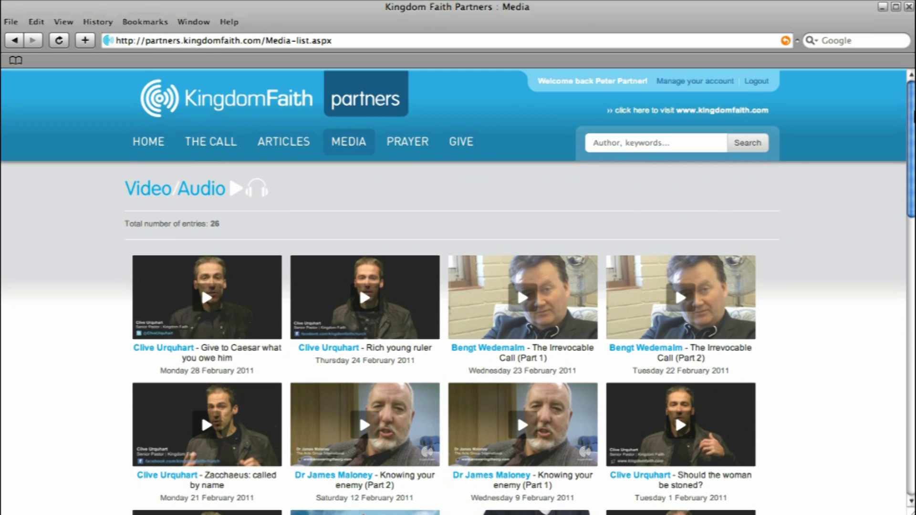
- Go to the Prayer page with its 'Teach us how to pray' introduction
{"action": "left_click", "coordinate": [413, 152]}
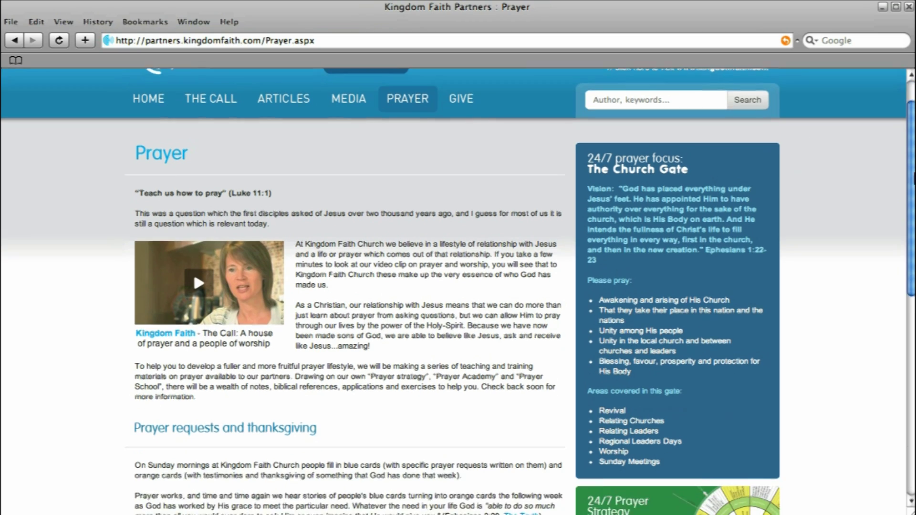
{"action": "scroll", "coordinate": [458, 286], "scroll_direction": "down", "scroll_amount": 2}
{"action": "scroll", "coordinate": [458, 286], "scroll_direction": "down", "scroll_amount": 2}
{"action": "scroll", "coordinate": [458, 287], "scroll_direction": "down", "scroll_amount": 1}
{"action": "scroll", "coordinate": [311, 326], "scroll_direction": "down", "scroll_amount": 3}
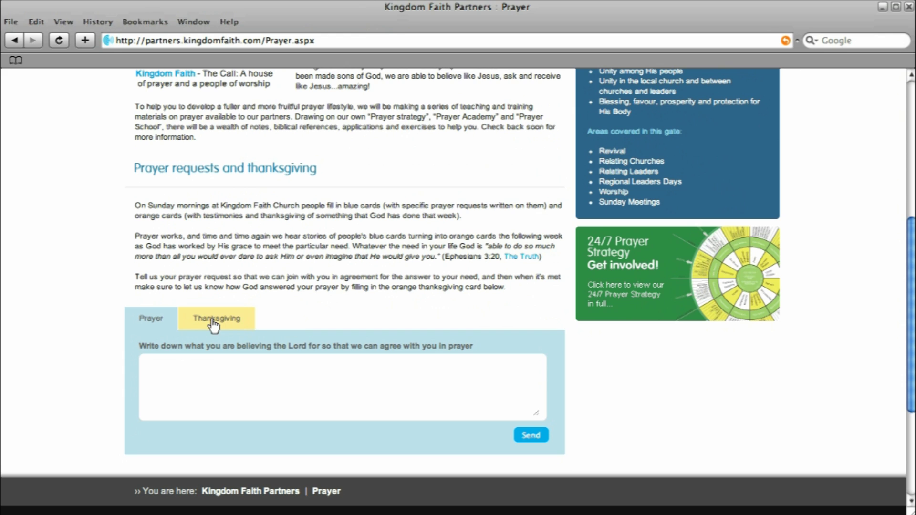
{"action": "left_click", "coordinate": [212, 326]}
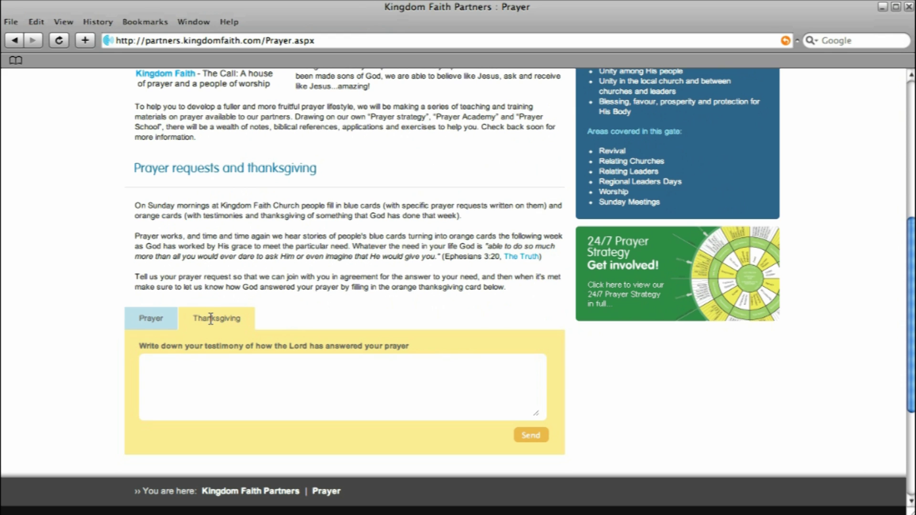
{"action": "left_click", "coordinate": [164, 325]}
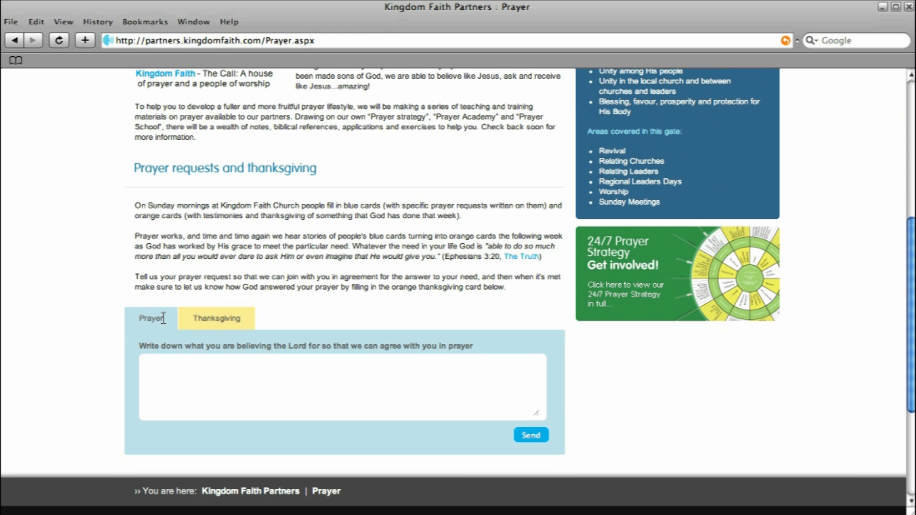
{"action": "left_click_drag", "start_coordinate": [911, 329], "coordinate": [911, 184]}
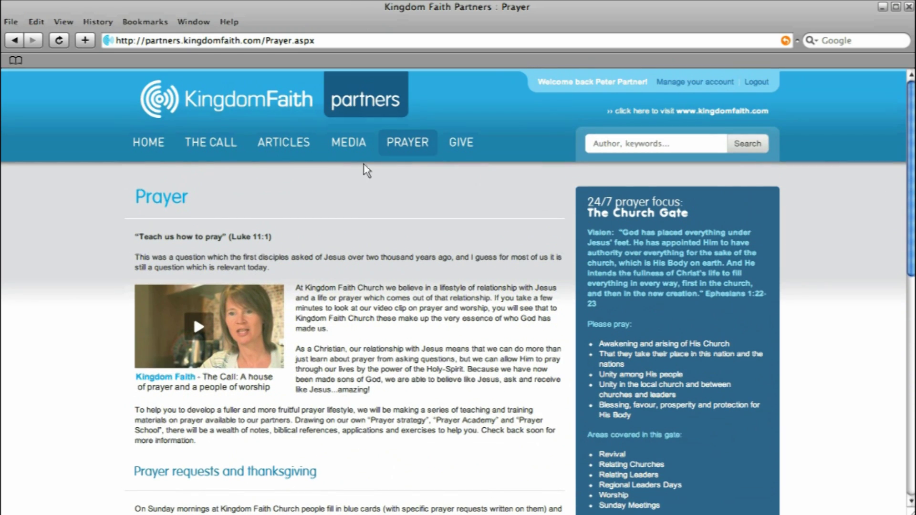
- Go back to the partners home page via the HOME navigation link
{"action": "left_click", "coordinate": [162, 149]}
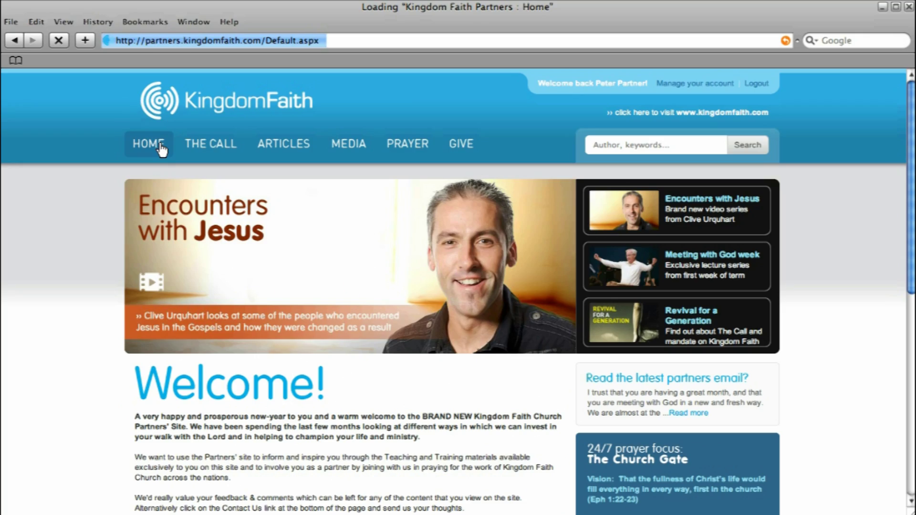